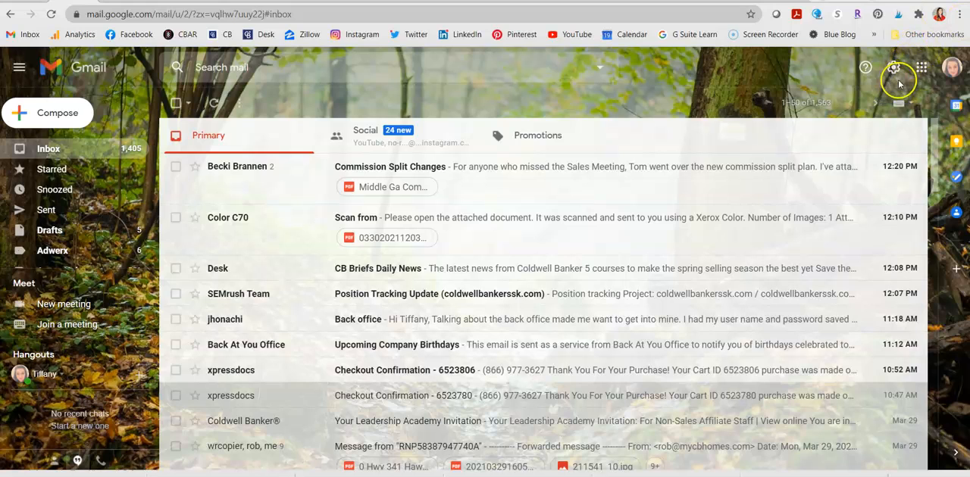
Open the full mail settings and go to the Advanced settings.
left_click(897, 79)
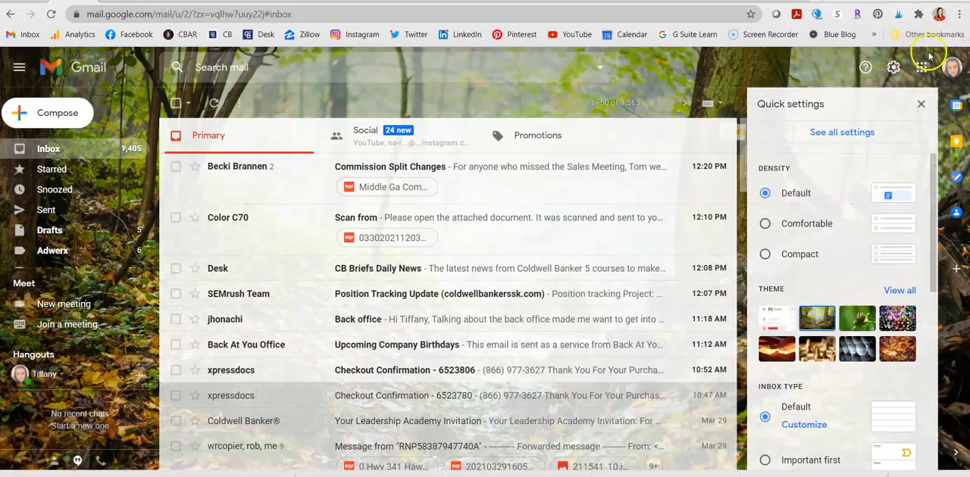
scroll(879, 369, "down", 4)
scroll(881, 372, "up", 4)
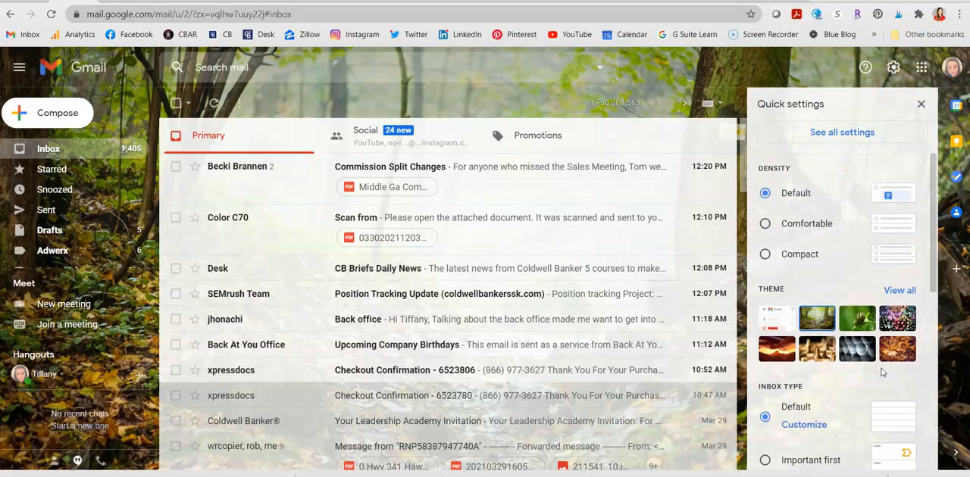
left_click(833, 139)
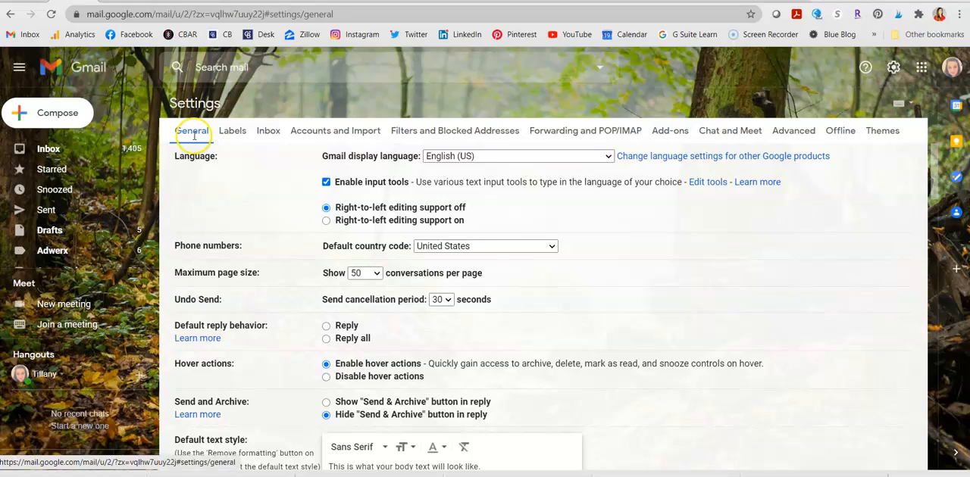
scroll(395, 311, "down", 15)
scroll(394, 312, "up", 12)
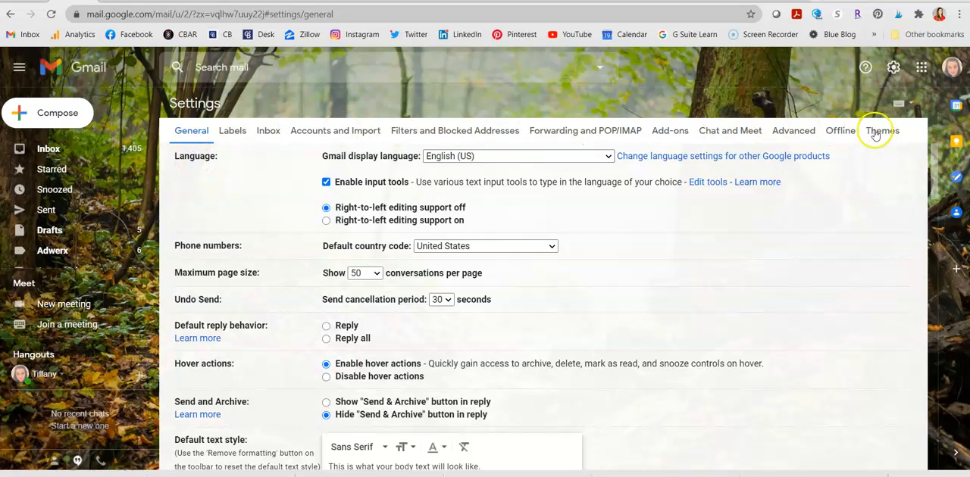
left_click(806, 133)
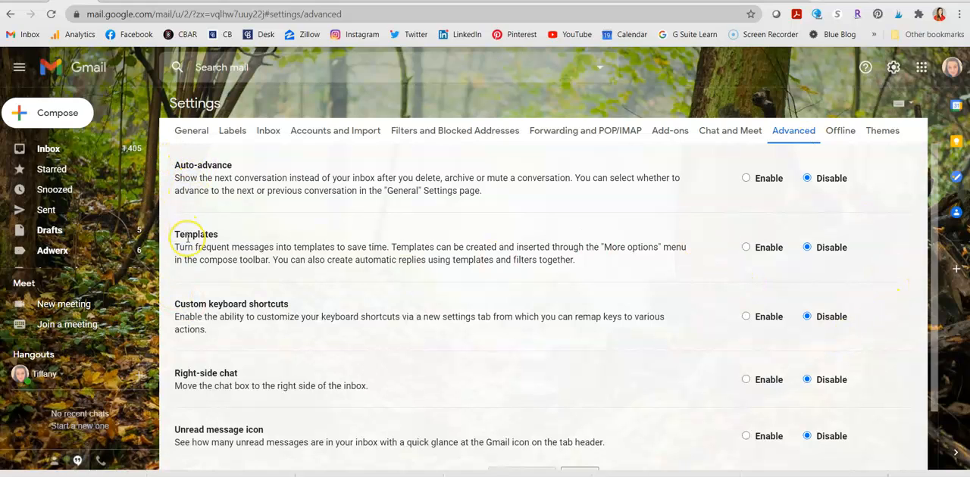
Enable Templates in the Advanced settings and save the changes.
left_click(746, 250)
left_click(747, 250)
scroll(650, 341, "down", 2)
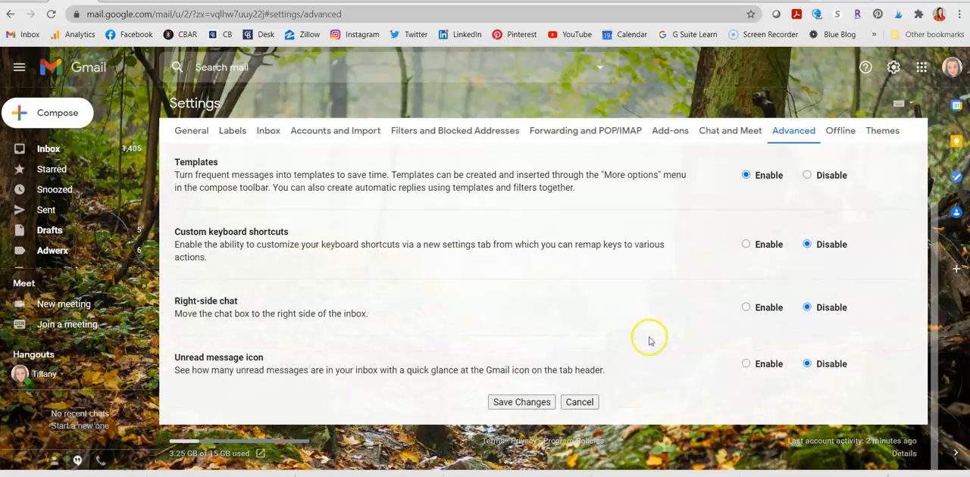
left_click(508, 405)
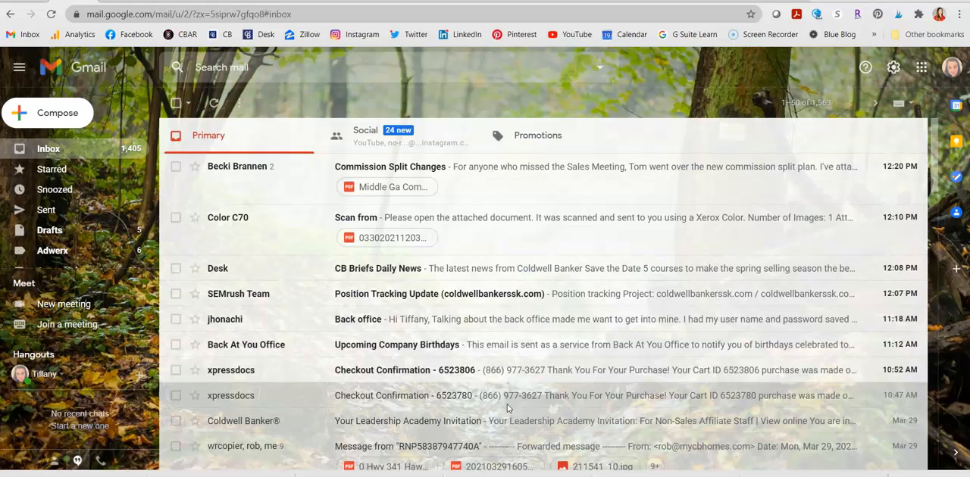
Start a new email and remove the entire signature block from its body.
left_click(72, 114)
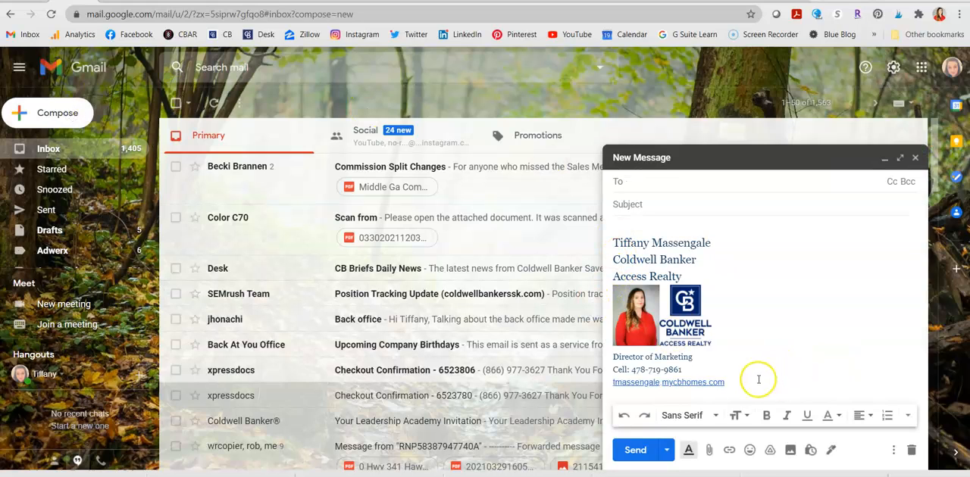
left_click_drag(762, 383, 629, 227)
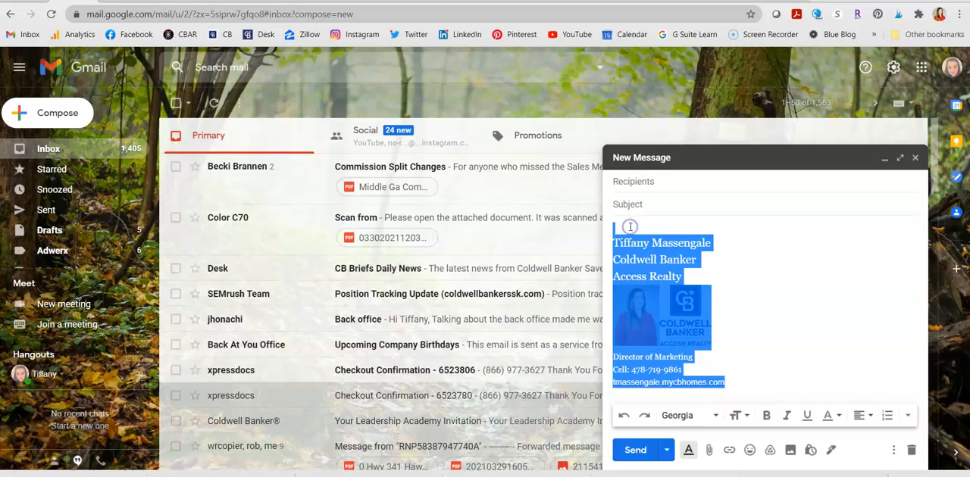
key("Delete")
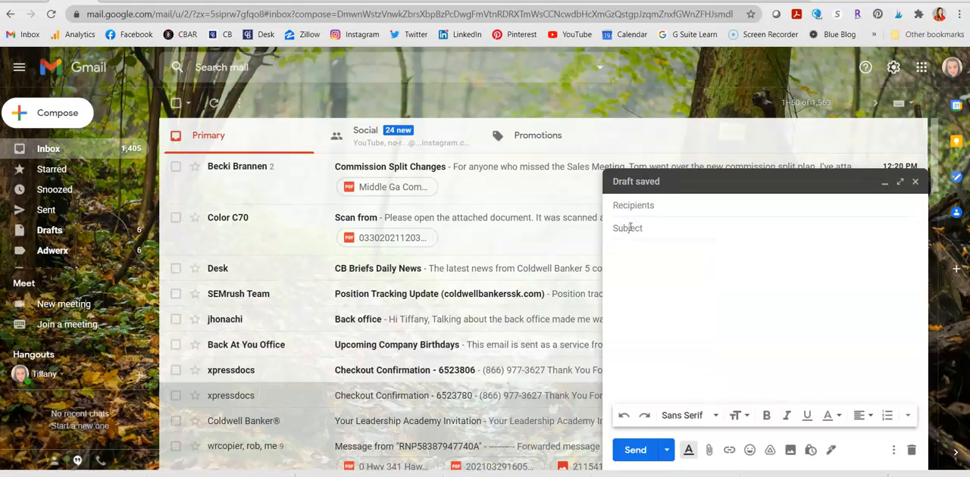
Write "Congratulations!!! You are under contract!!" as the opening line of the email body.
left_click(630, 227)
left_click(614, 293)
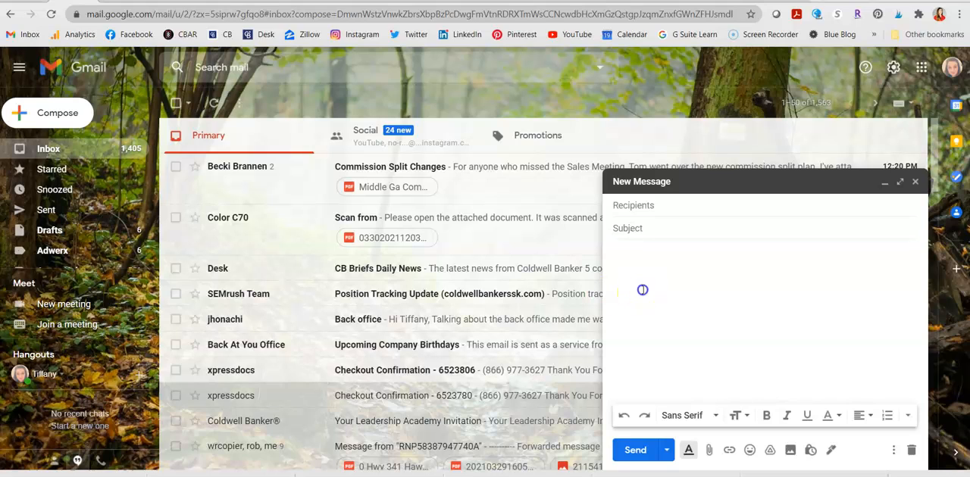
left_click(643, 290)
type("Congratulations!!!  You are under")
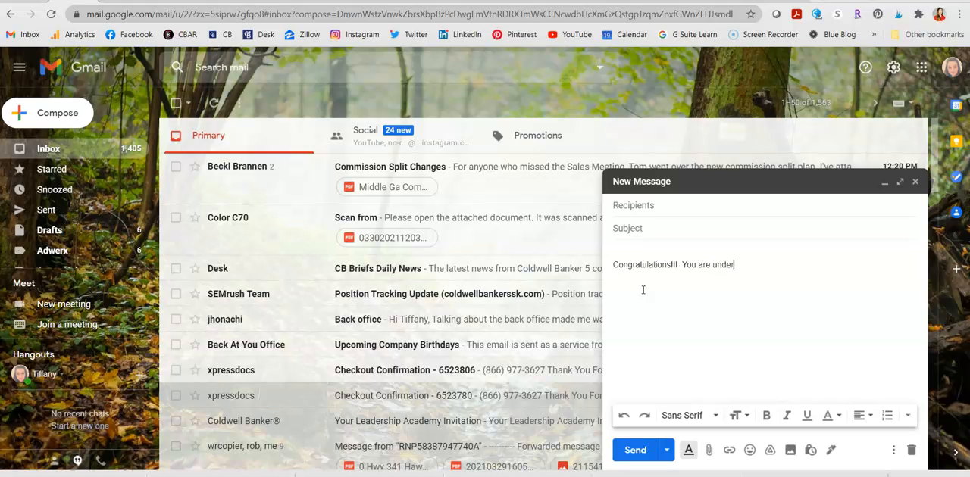
type(" contract!!")
Below the opening line, add "Here's what you need to do next:" followed by separate lines 1, 2 and 3.
key("Return")
type("Here's what you need to d")
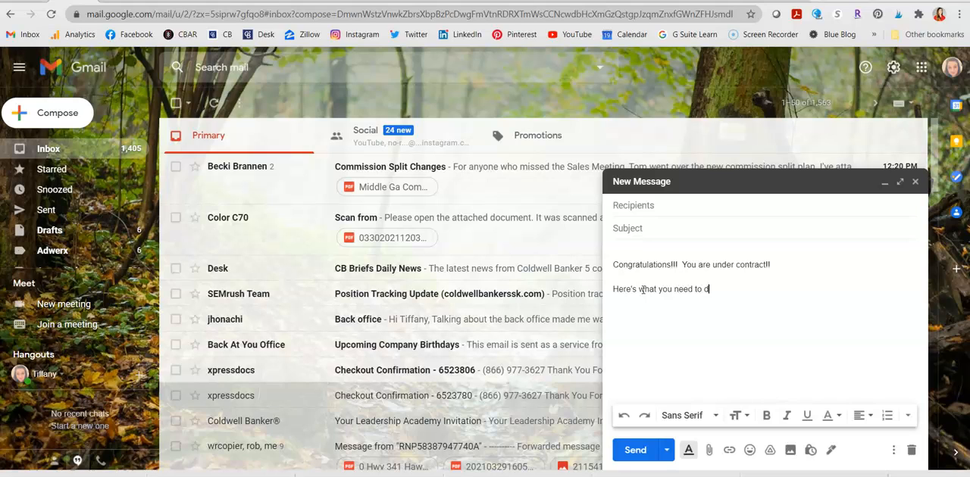
type("o next")
type(":")
key("Return")
type("1 ")
type("2 ")
type("3")
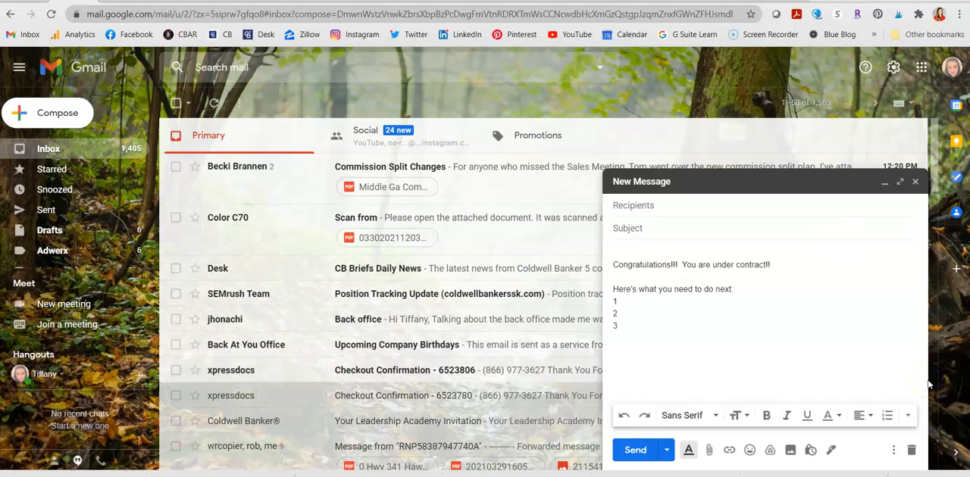
Save the draft as a new template named "Buyer Binding" and discard the draft.
left_click(894, 452)
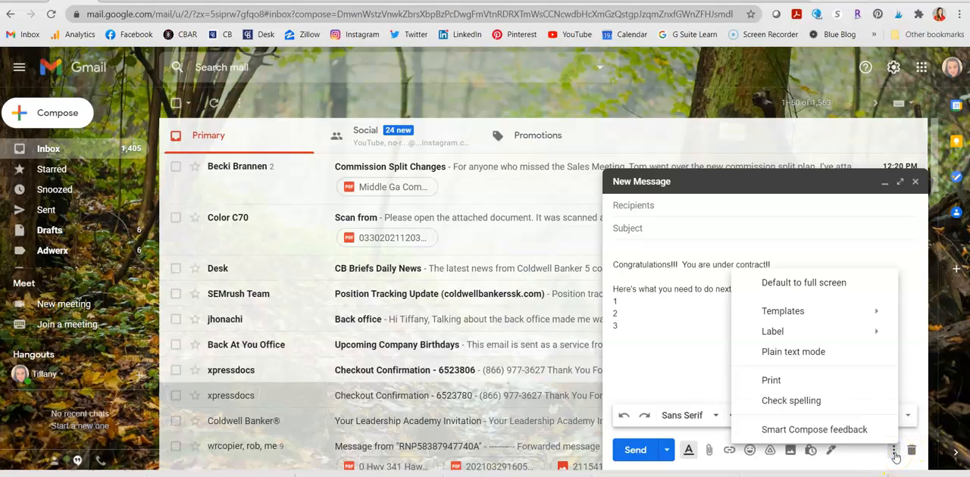
mouse_move(782, 314)
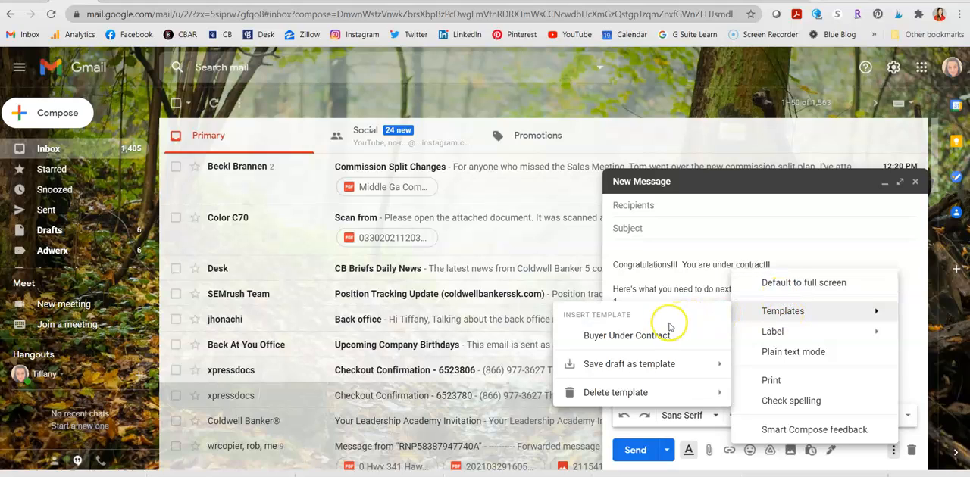
mouse_move(665, 369)
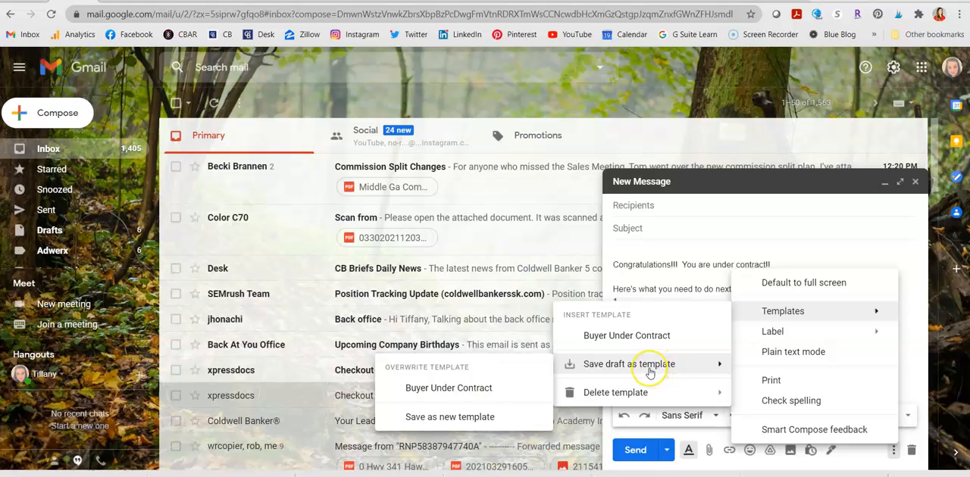
left_click(488, 418)
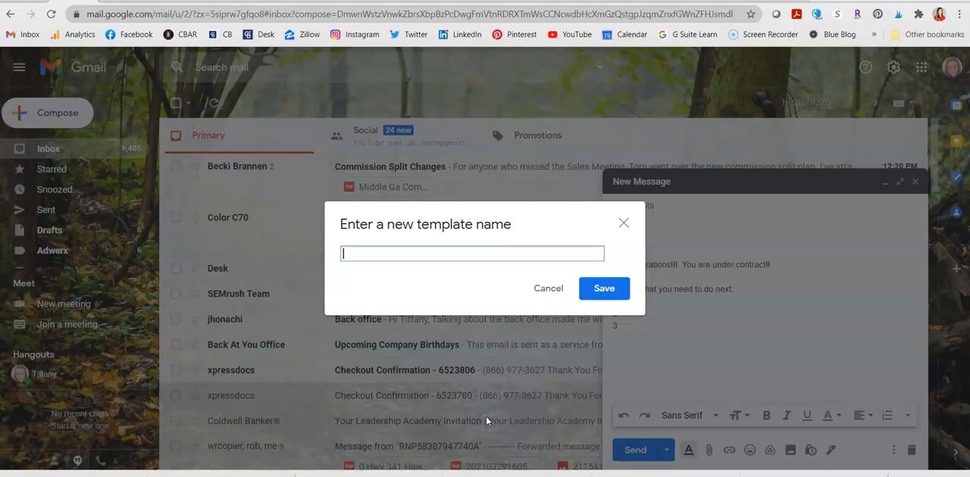
type("Buyer Binding")
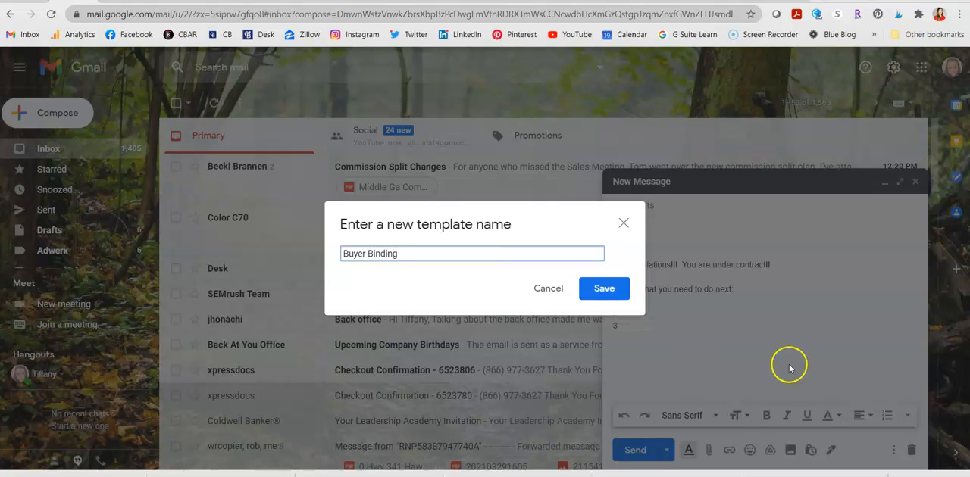
left_click(611, 305)
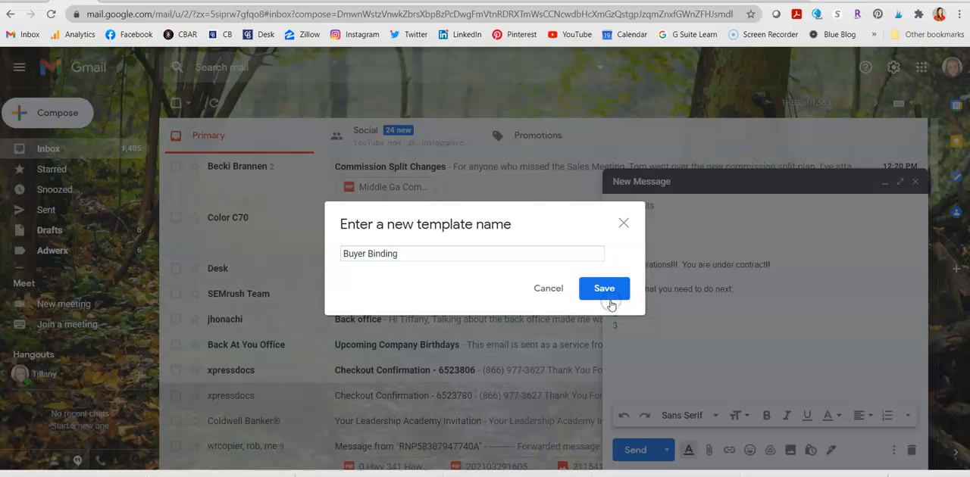
left_click(610, 305)
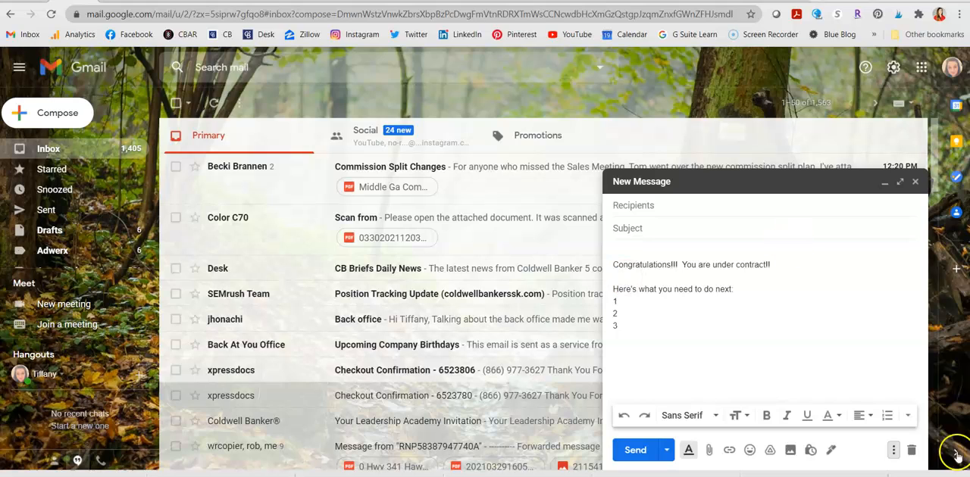
left_click(911, 453)
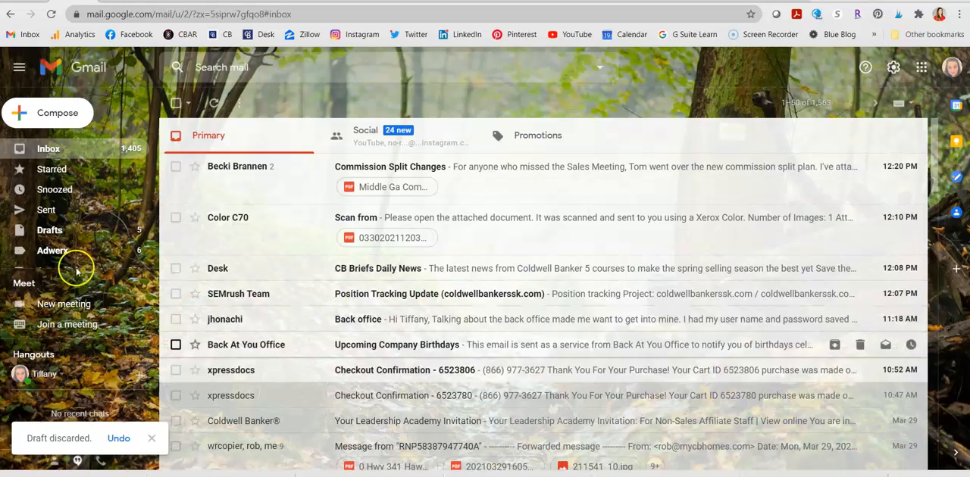
Start a new email and insert the Buyer Binding template above the signature.
left_click(74, 116)
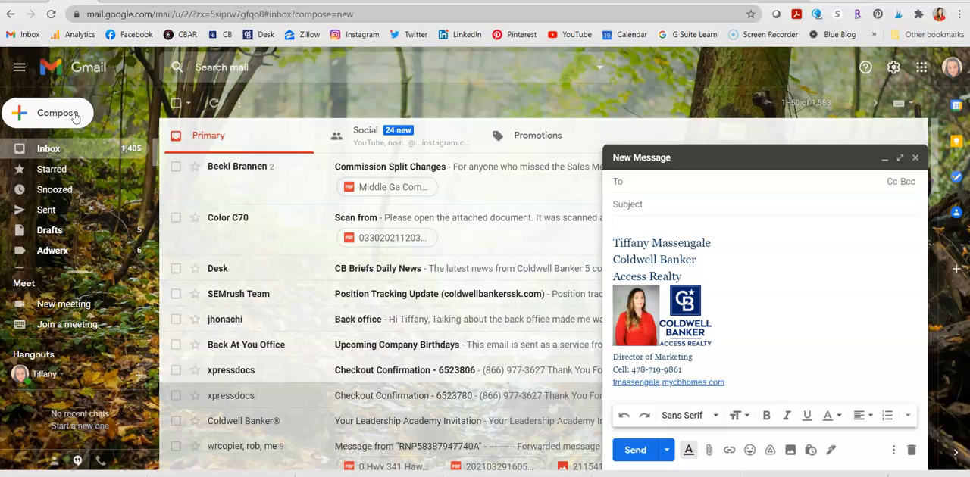
left_click(673, 229)
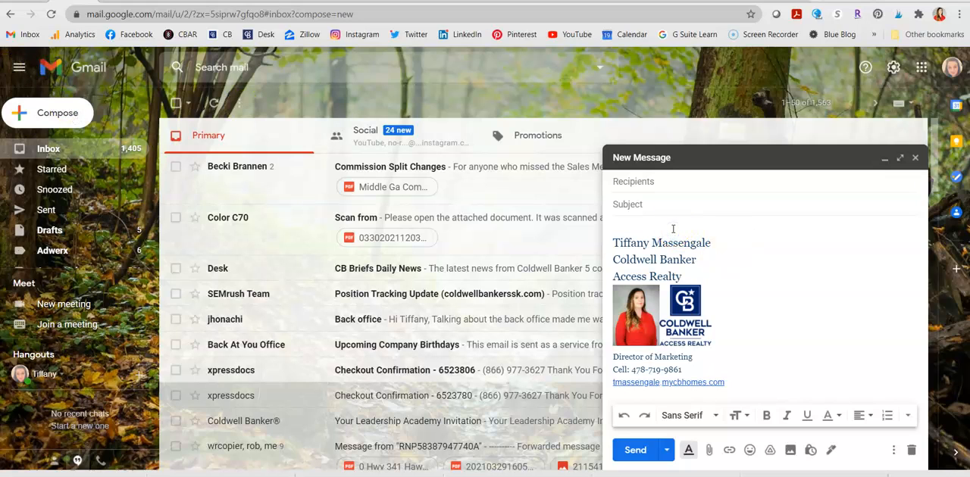
left_click(895, 450)
mouse_move(833, 313)
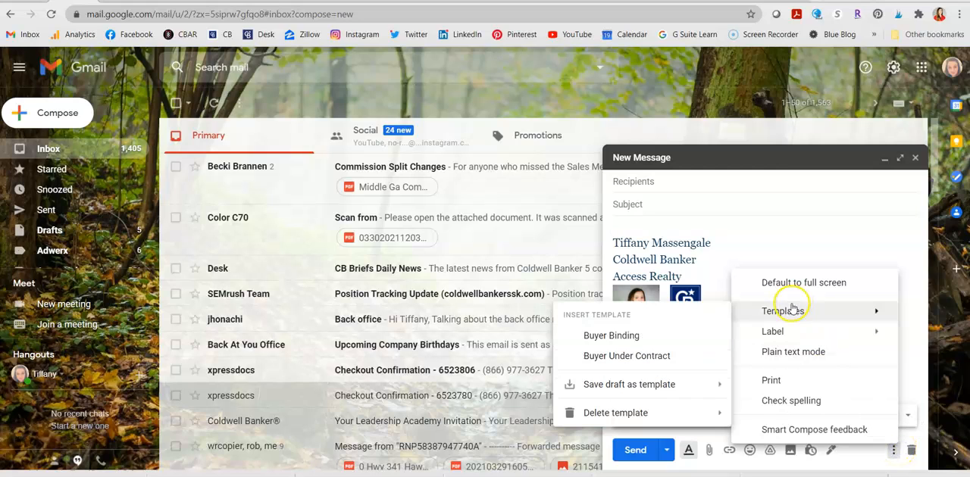
left_click(601, 341)
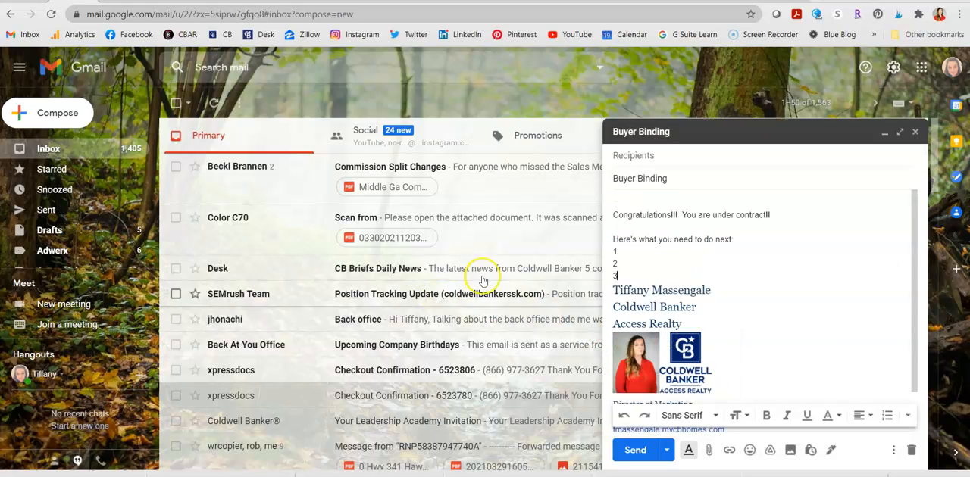
Add a greeting line with the recipient's title and surname followed by a dash above the congratulations line.
left_click(618, 196)
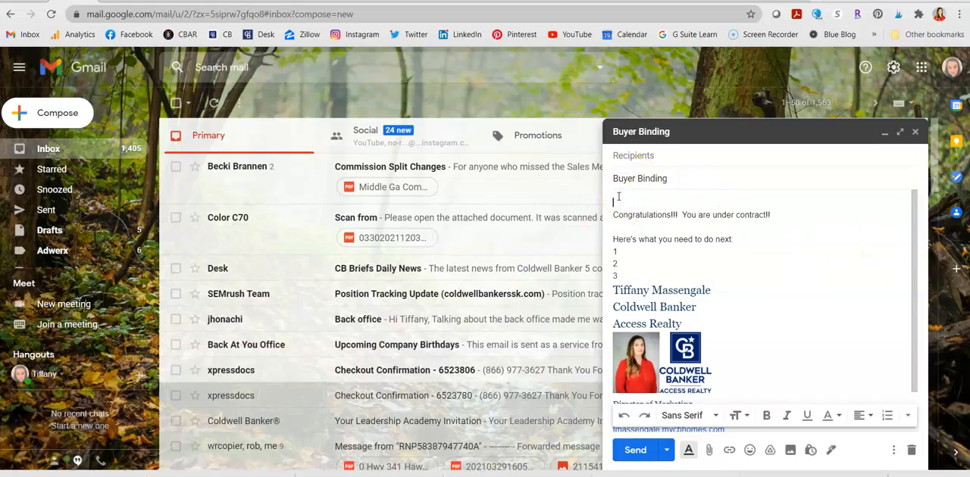
type("Mr Smith -")
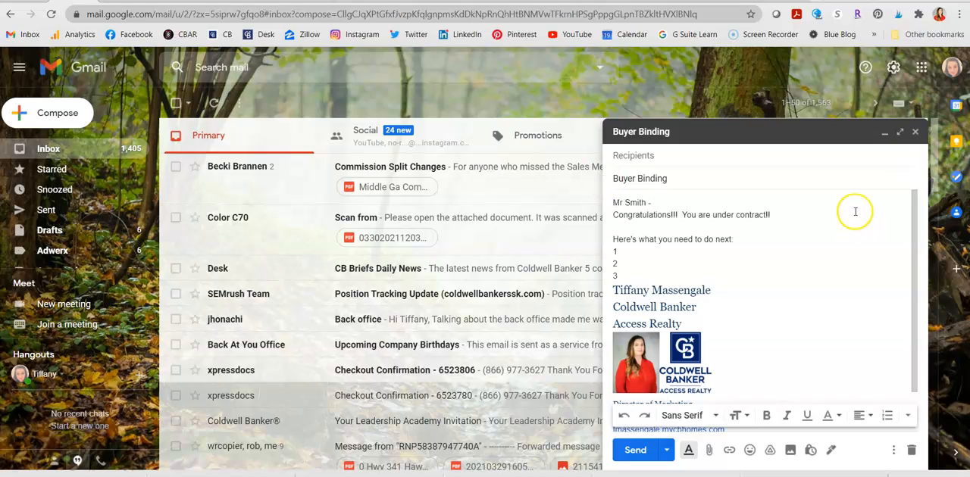
Close the message and check the Templates option in the Advanced settings.
left_click(892, 68)
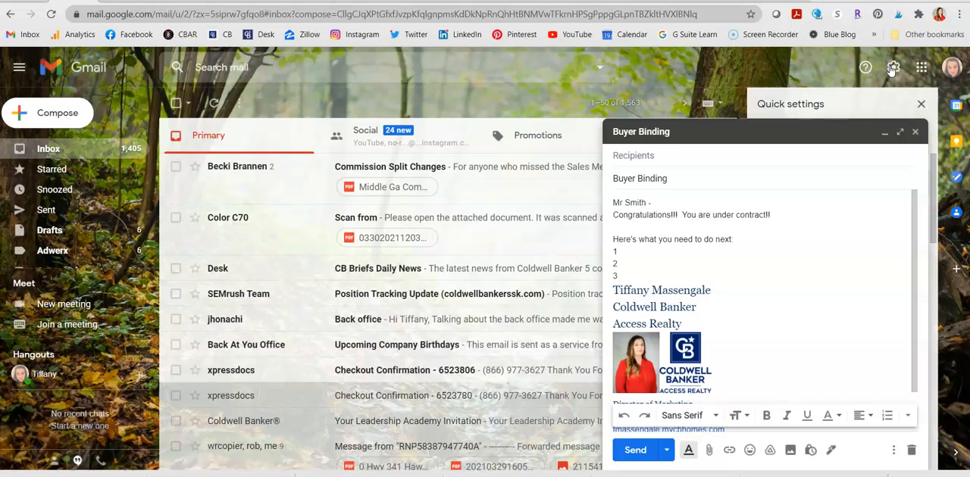
left_click(916, 135)
left_click(879, 135)
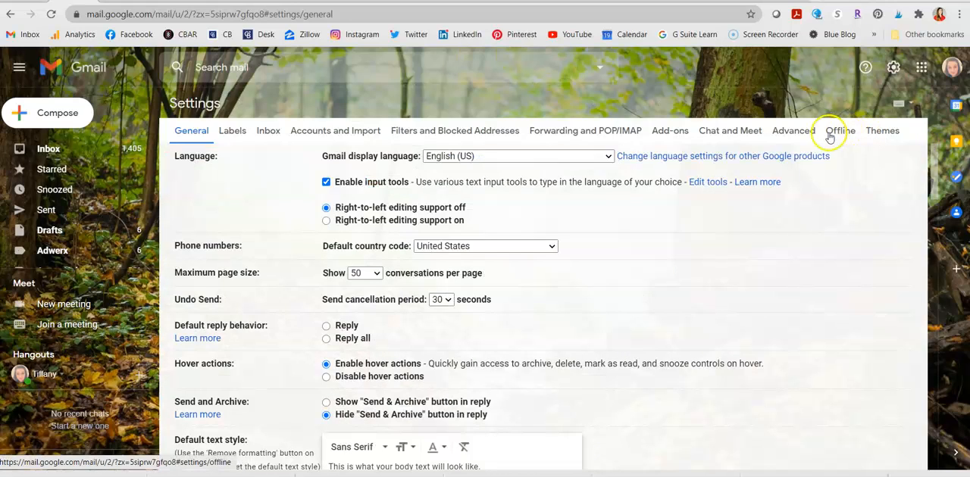
left_click(793, 132)
left_click(746, 247)
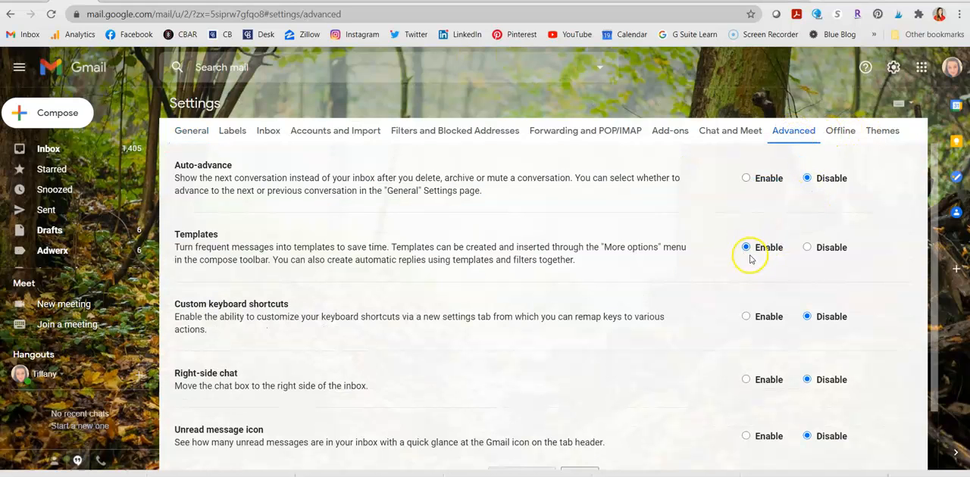
scroll(597, 238, "down", 2)
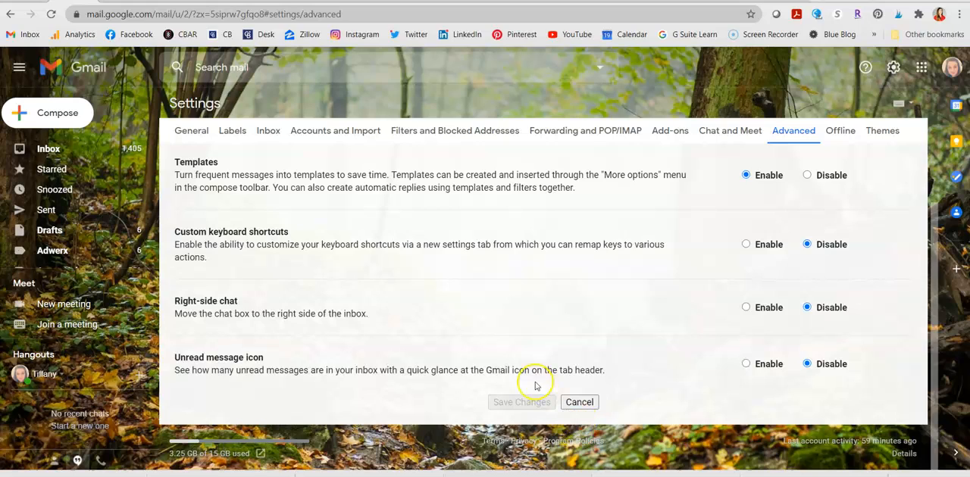